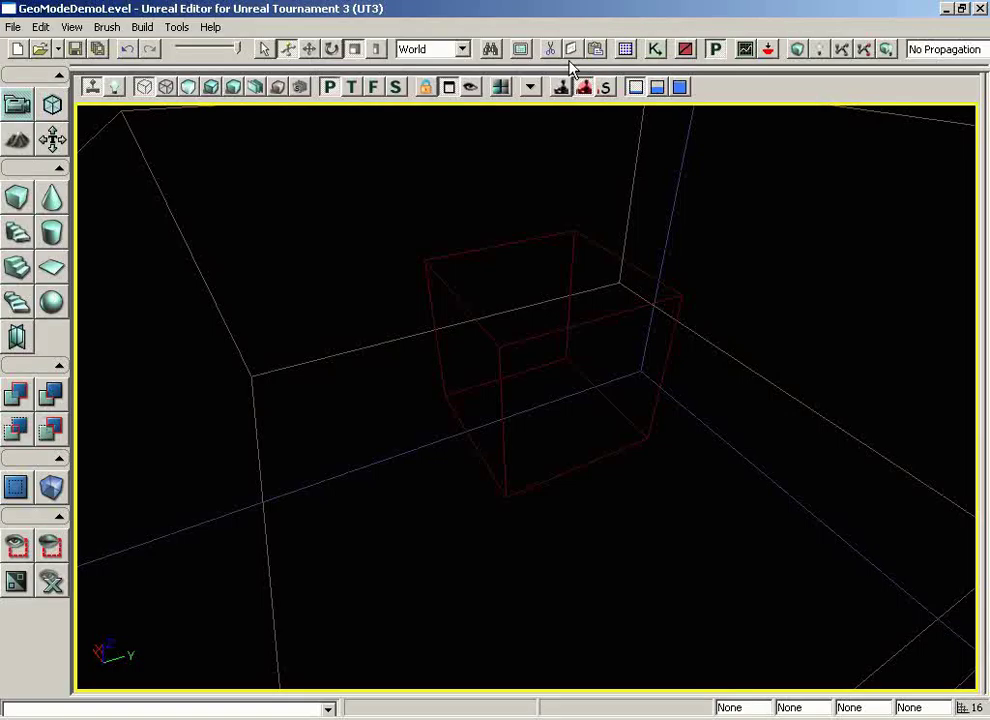
- Import the wall.ASE file as a brush, using the solid mesh option without merging faces
click(104, 27)
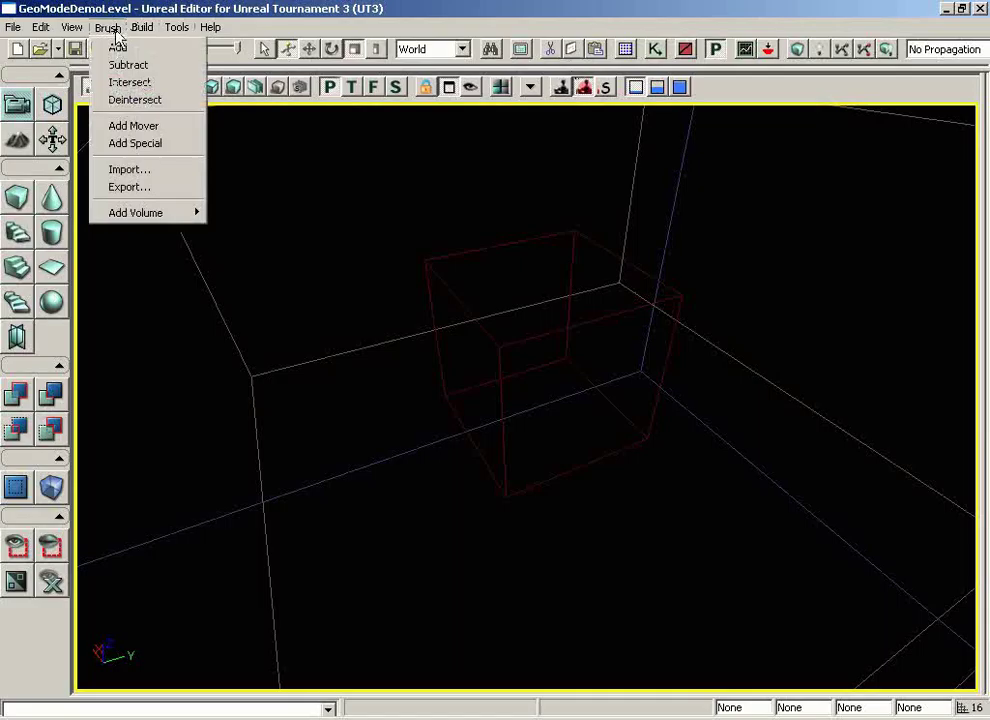
click(122, 170)
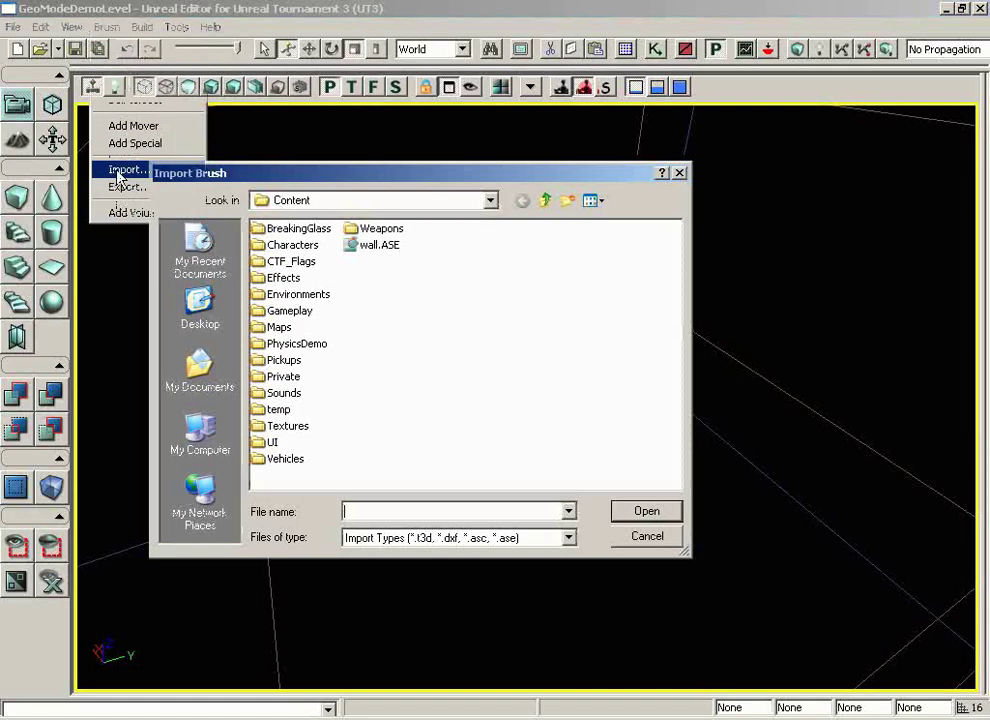
click(360, 245)
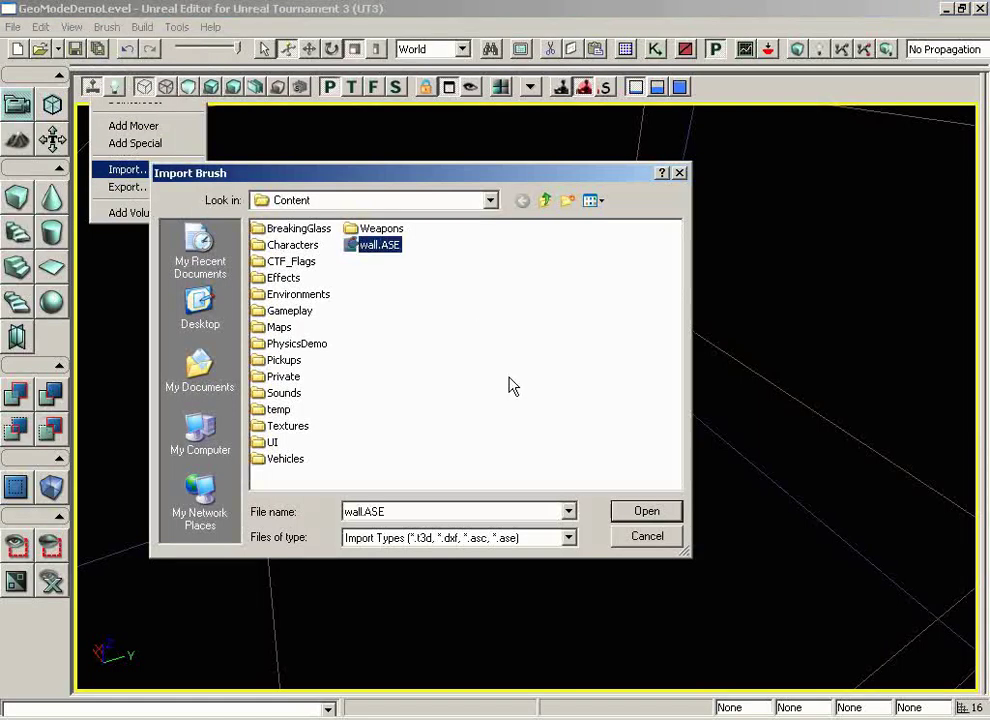
click(631, 513)
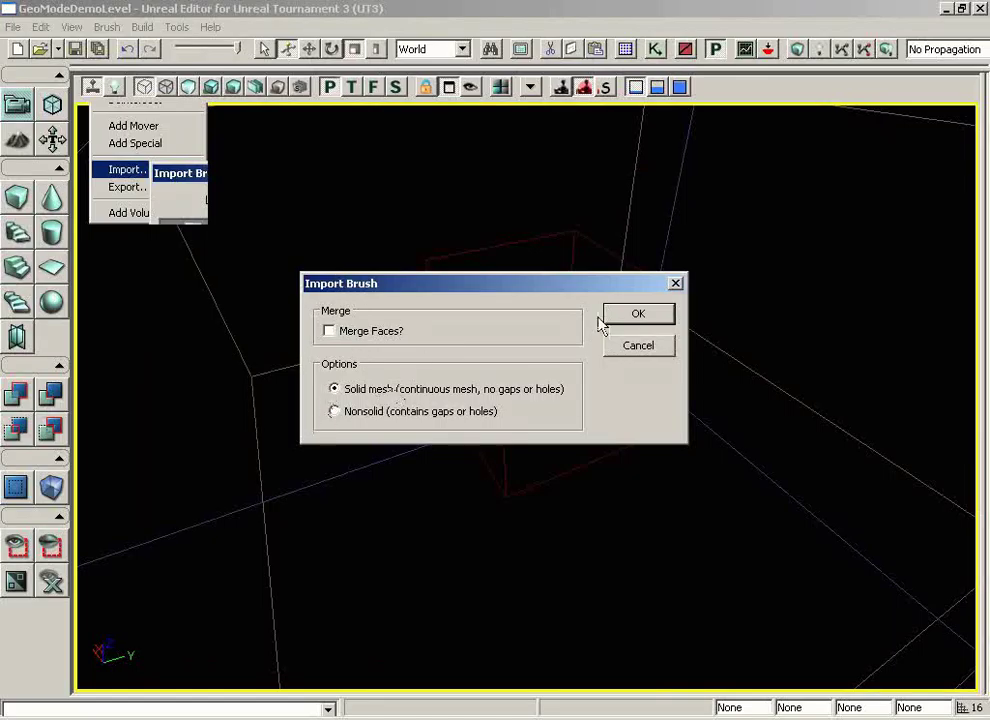
click(630, 313)
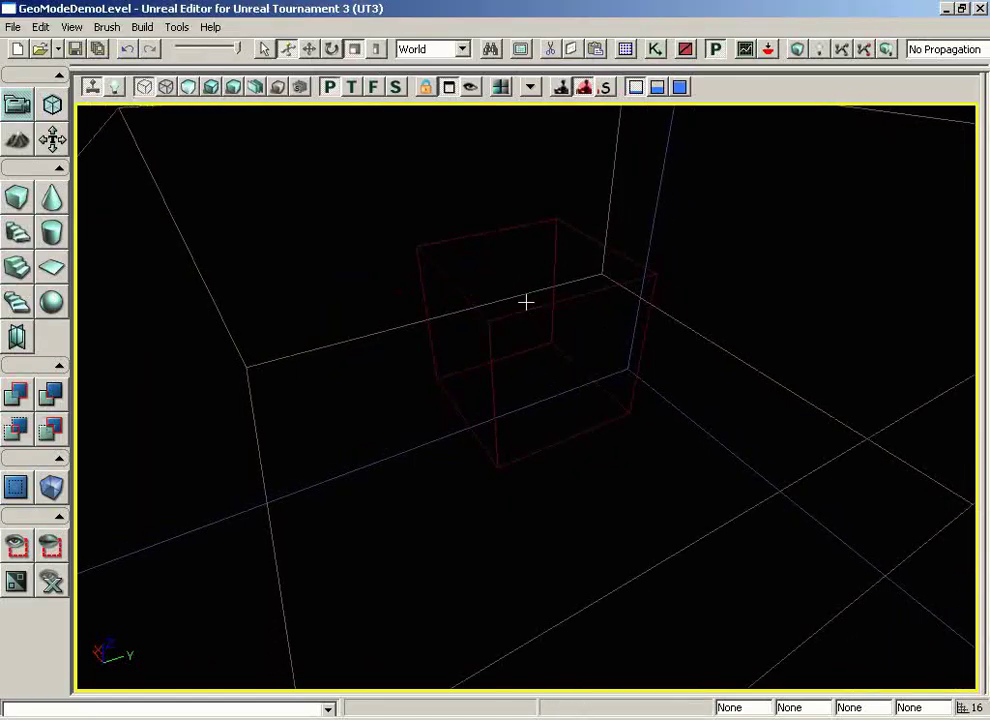
- Select the imported wall brush and switch its transform widget from scaling to translation
click(526, 305)
mouse_move(649, 357)
mouse_down()
mouse_move(685, 155)
mouse_move(648, 142)
mouse_up()
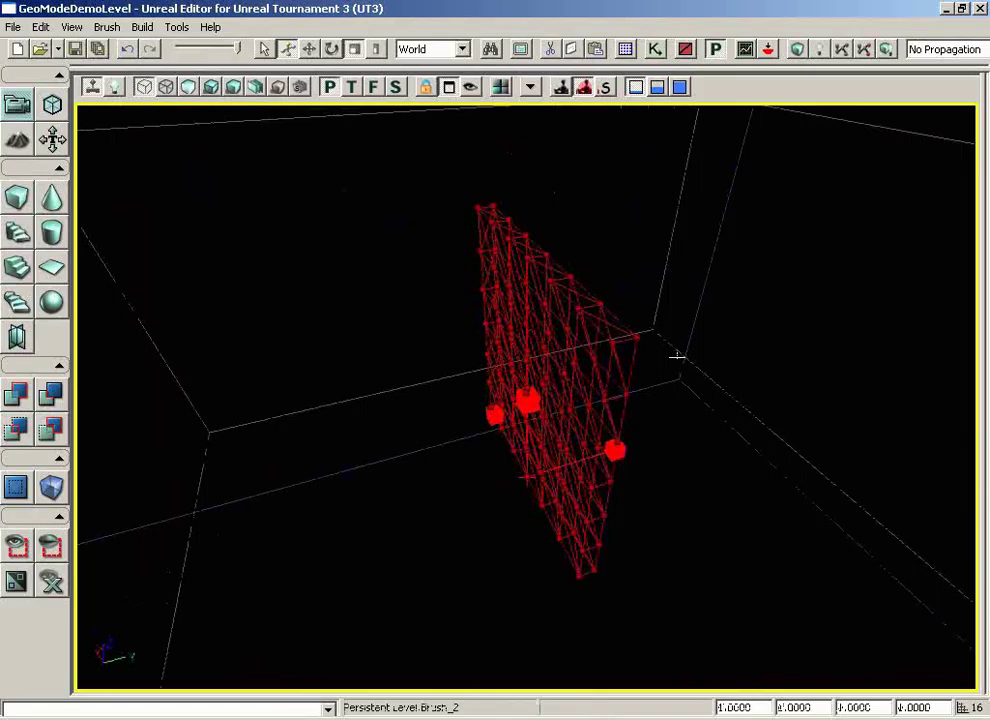
key(space)
key(space)
- Enter Geometry Mode on the wall brush and set the selection mode to vertices
mouse_move(677, 357)
mouse_down()
mouse_move(725, 361)
mouse_move(768, 386)
mouse_up()
mouse_move(768, 386)
right_down()
mouse_move(737, 374)
mouse_move(678, 285)
right_up()
drag(678, 285, 747, 435)
middle_drag(747, 435, 747, 530)
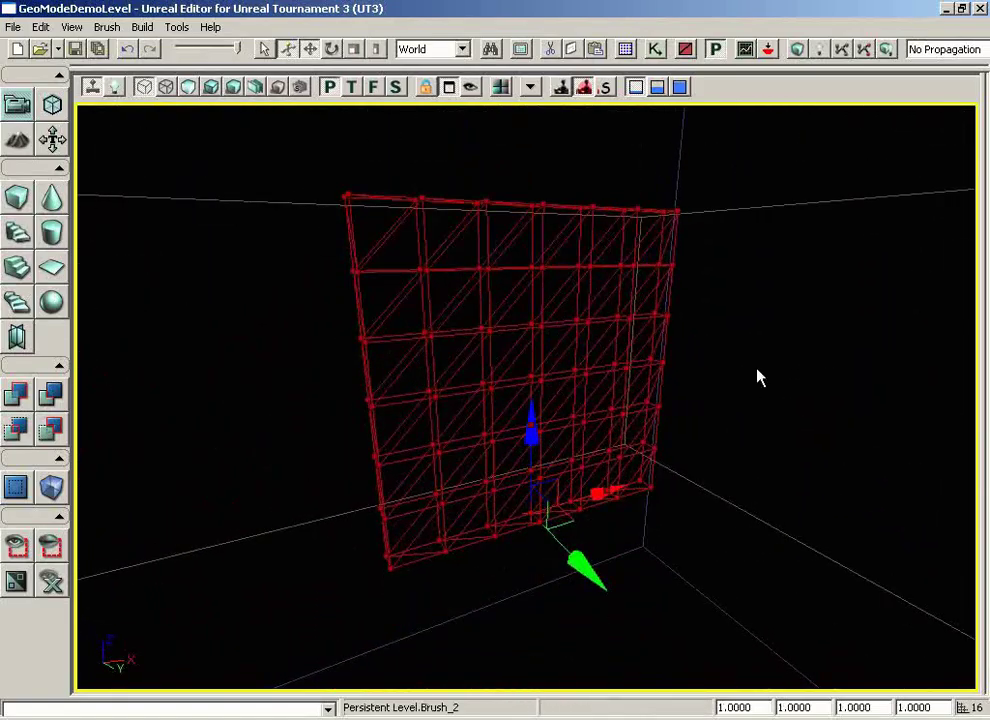
right_drag(758, 376, 770, 373)
drag(770, 374, 769, 345)
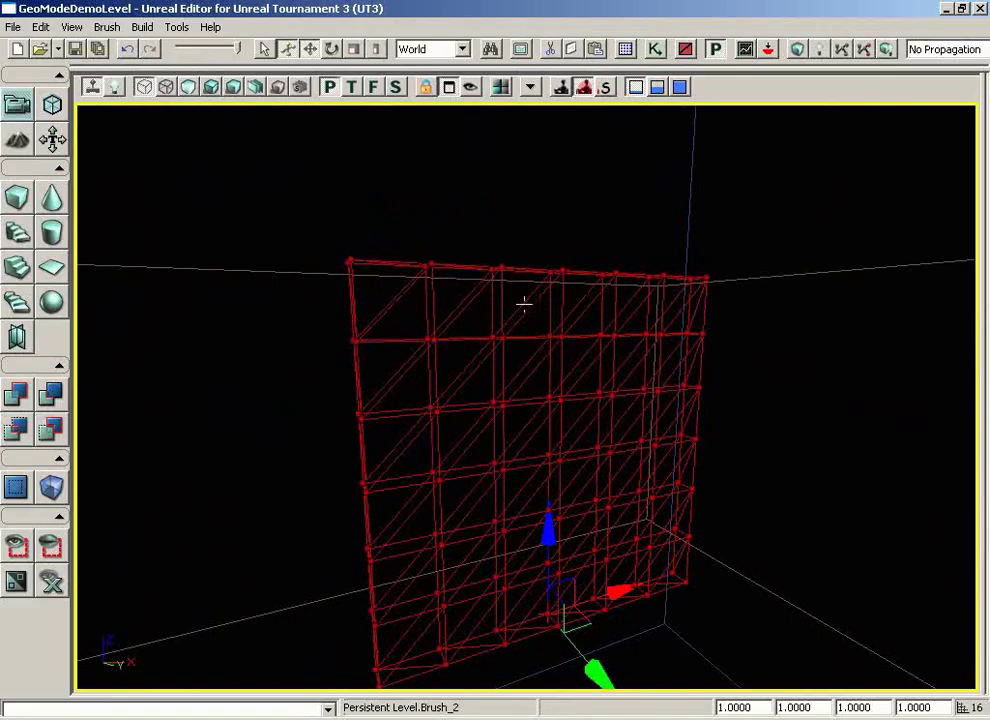
right_drag(760, 310, 760, 289)
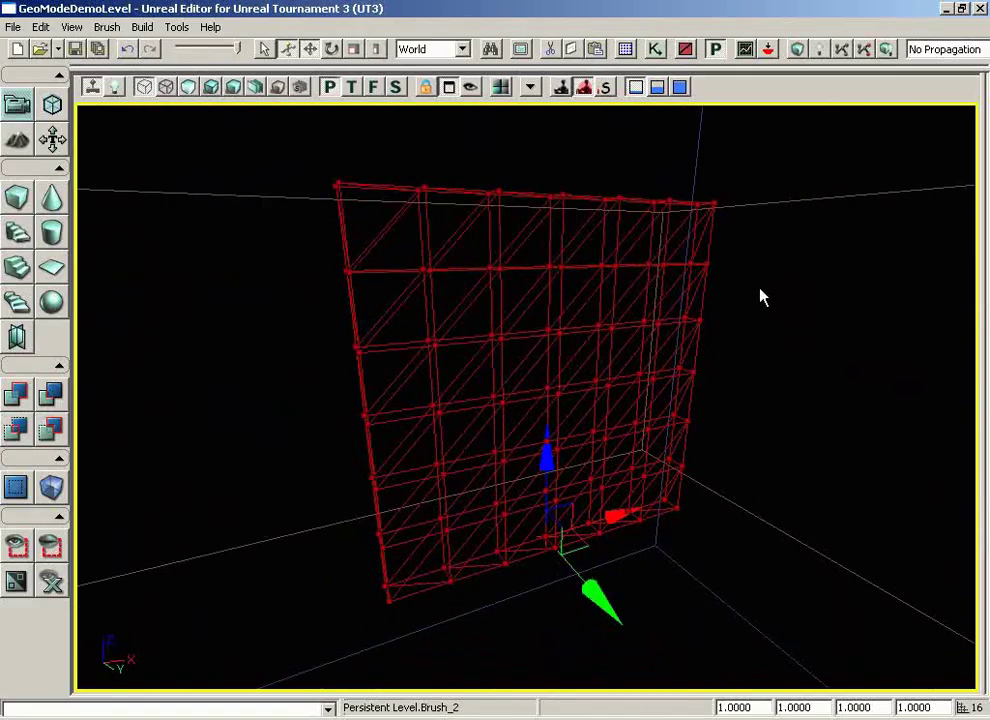
click(53, 106)
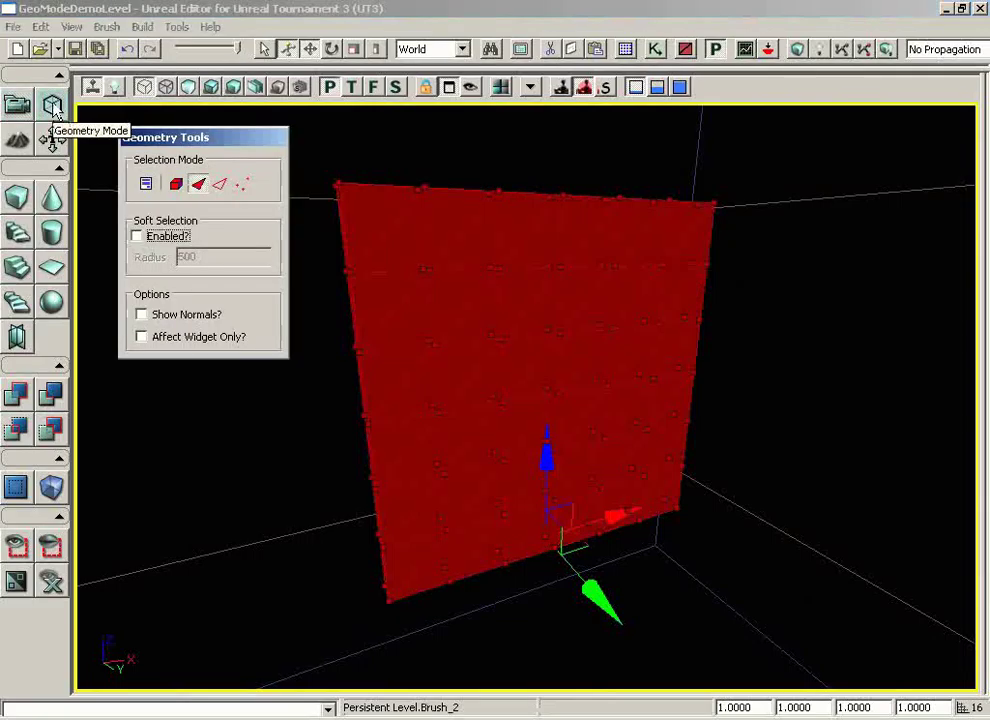
click(245, 186)
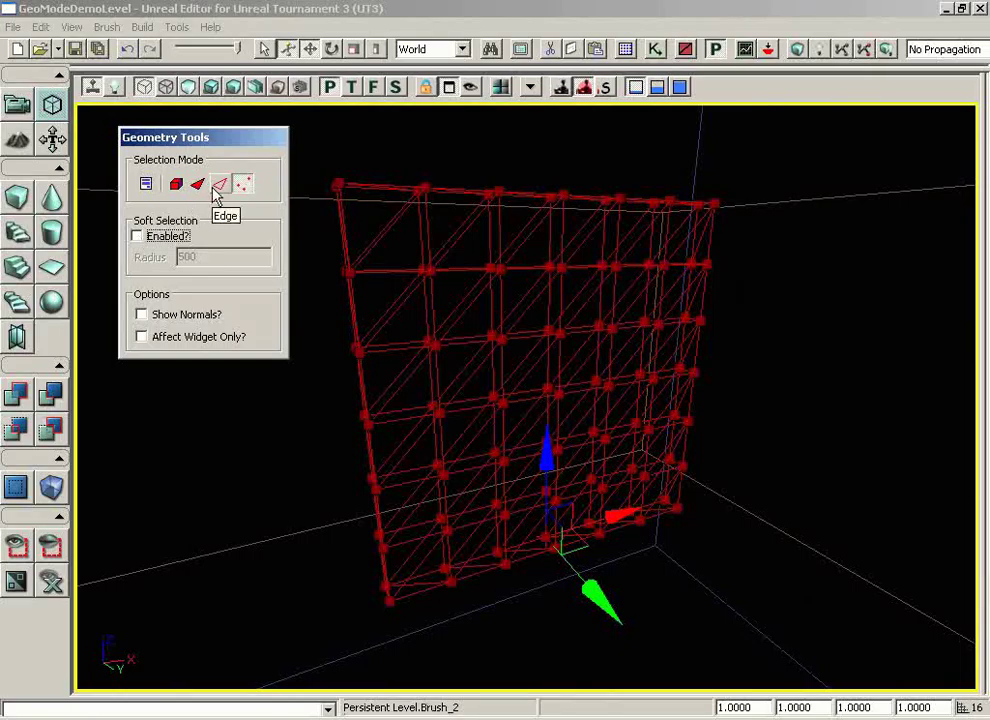
- Enable soft selection and select the vertex at the wall's upper-left corner
mouse_move(657, 283)
mouse_down()
mouse_move(769, 324)
mouse_move(742, 367)
mouse_move(717, 358)
mouse_move(718, 371)
mouse_up()
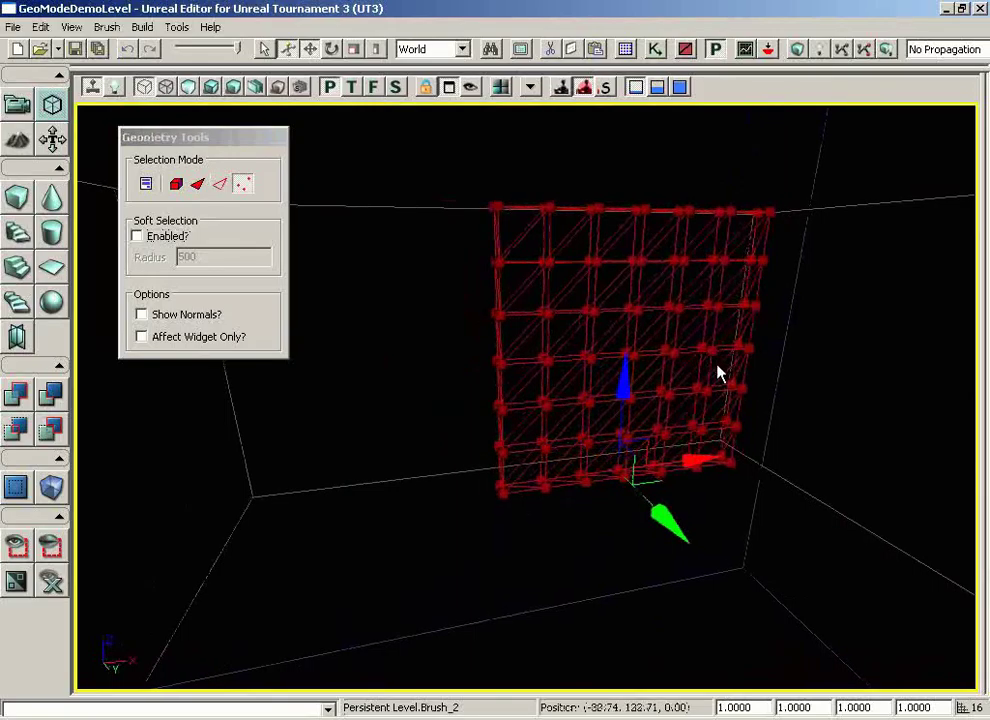
click(137, 237)
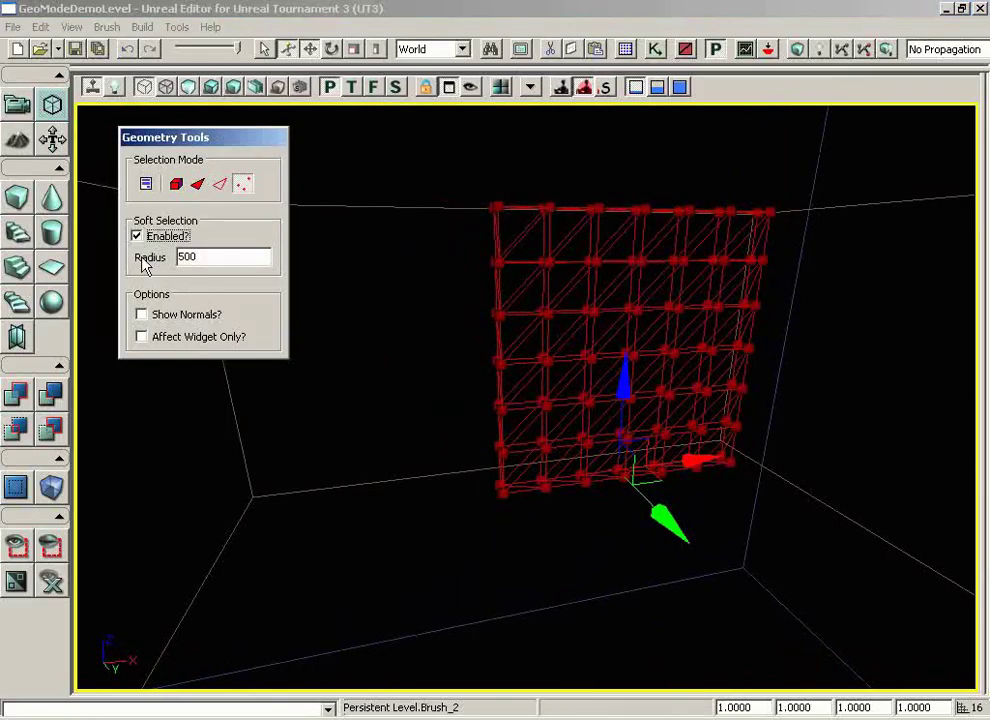
click(499, 204)
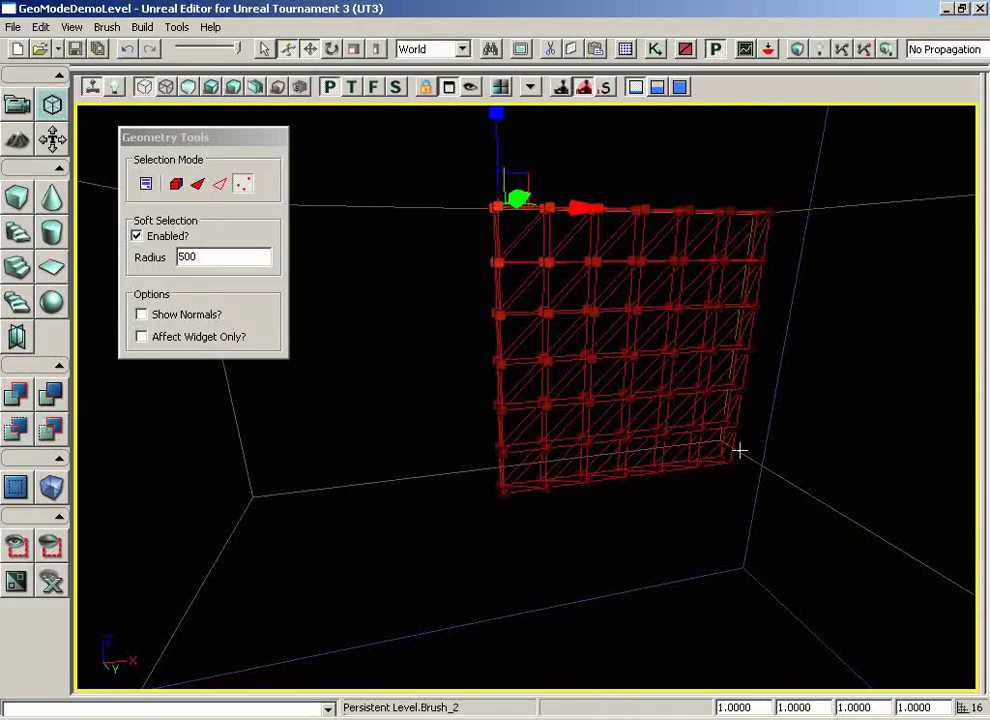
- Pull the wall's upper-left corner outward along the X axis with soft selection falloff, then clear the vertex selection
drag(769, 510, 794, 482)
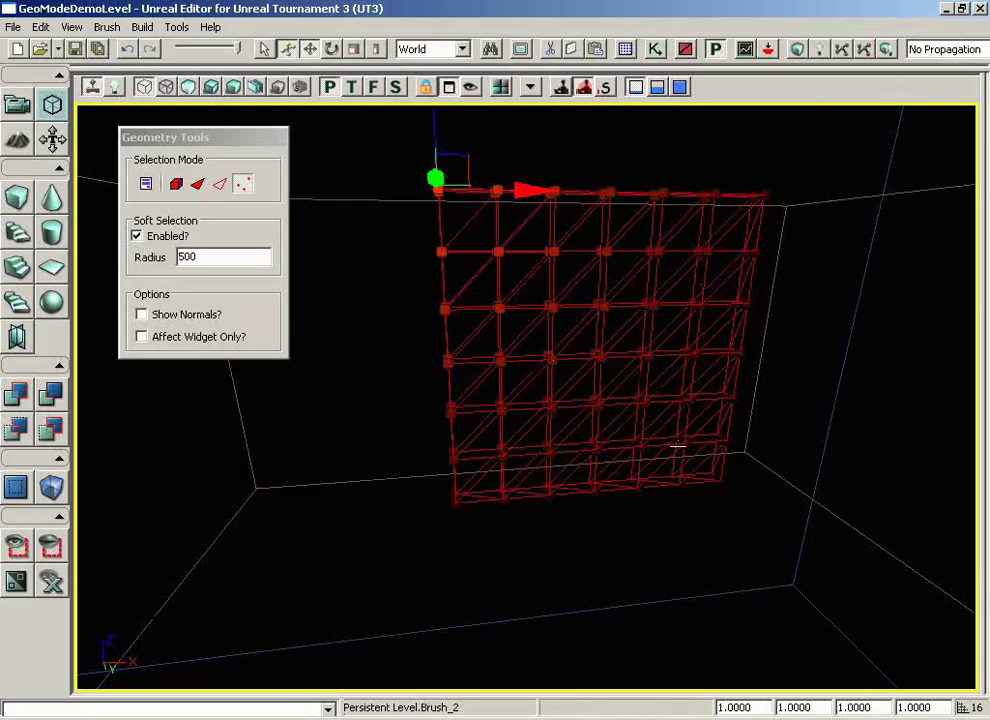
drag(734, 506, 720, 527)
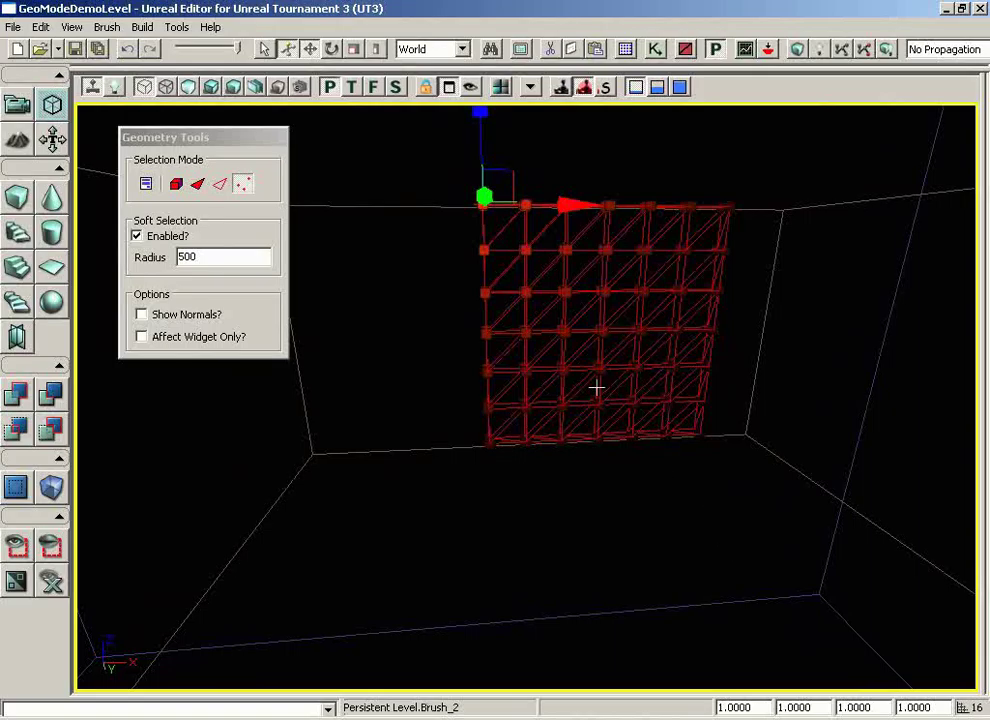
drag(567, 205, 182, 204)
drag(740, 338, 577, 550)
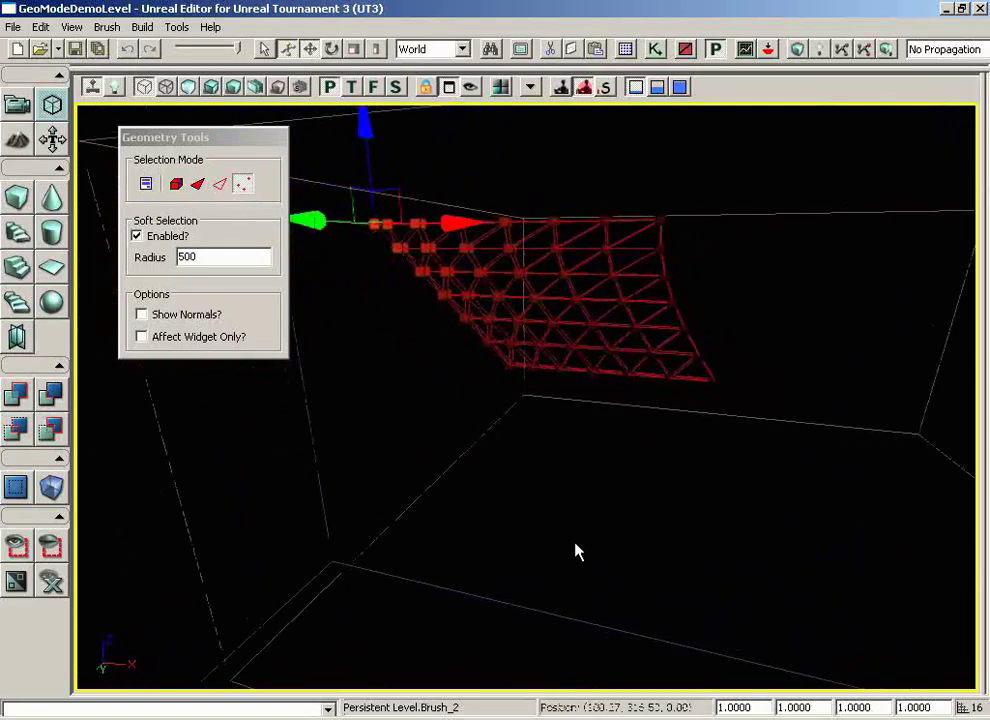
click(690, 327)
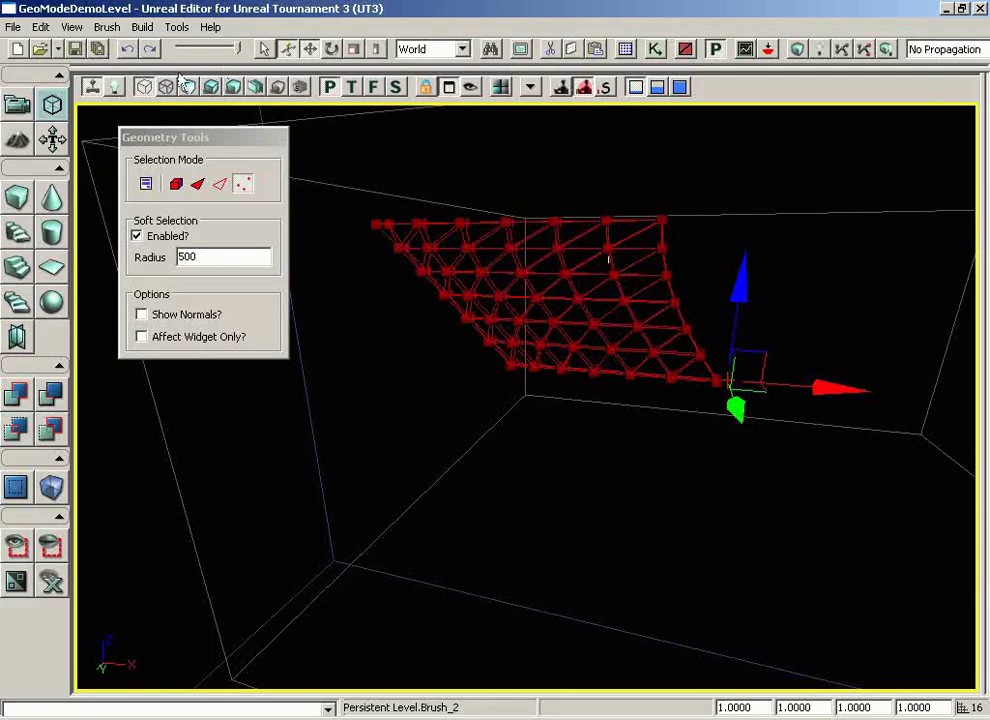
- Leave Geometry Mode and import wall.ASE again as a solid mesh to replace the deformed brush
click(18, 108)
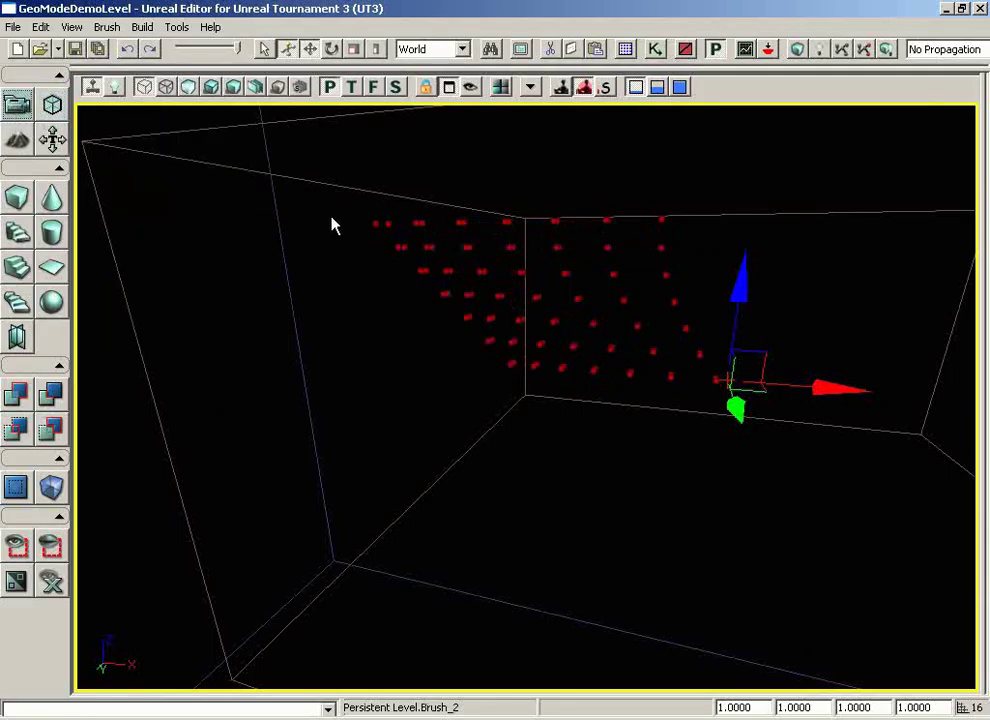
drag(425, 342, 484, 278)
click(486, 276)
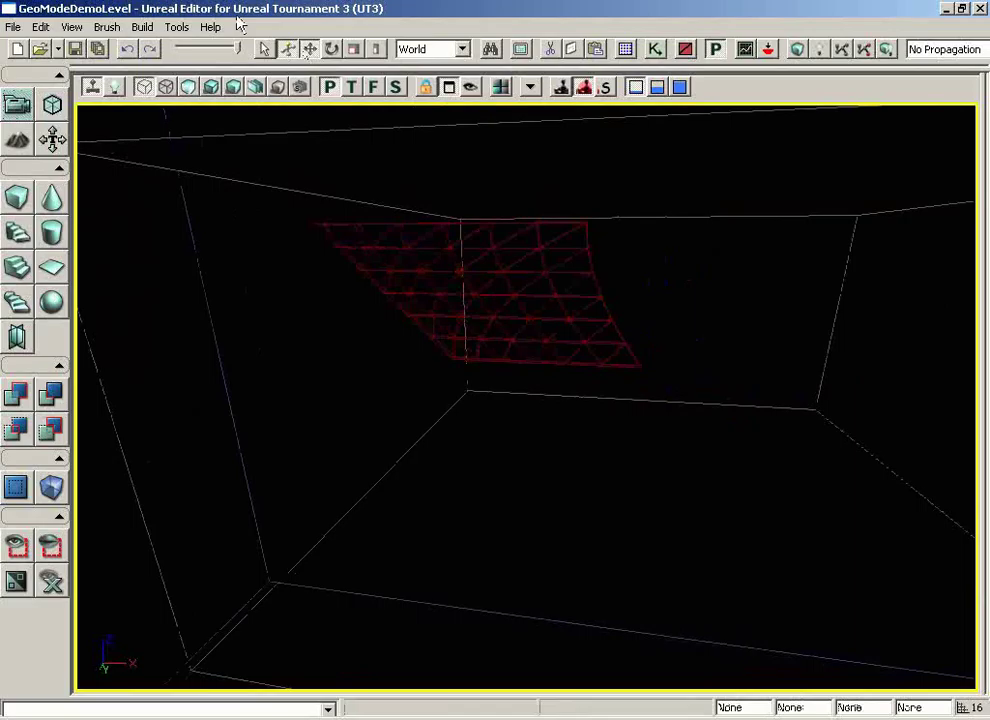
click(108, 28)
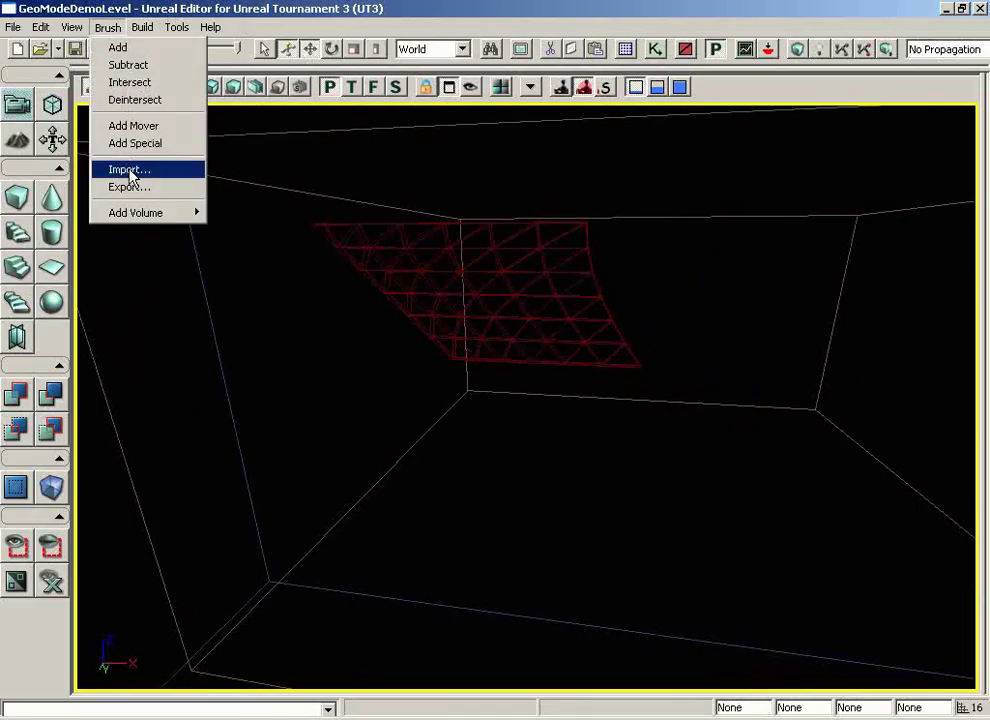
click(131, 172)
click(362, 246)
double_click(362, 246)
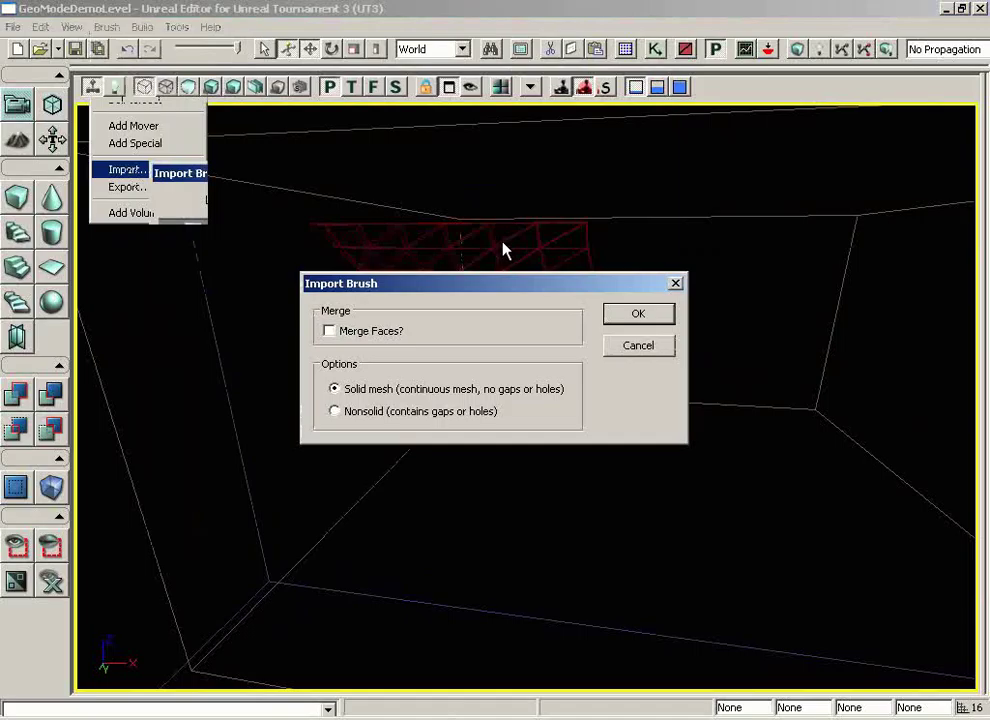
click(639, 314)
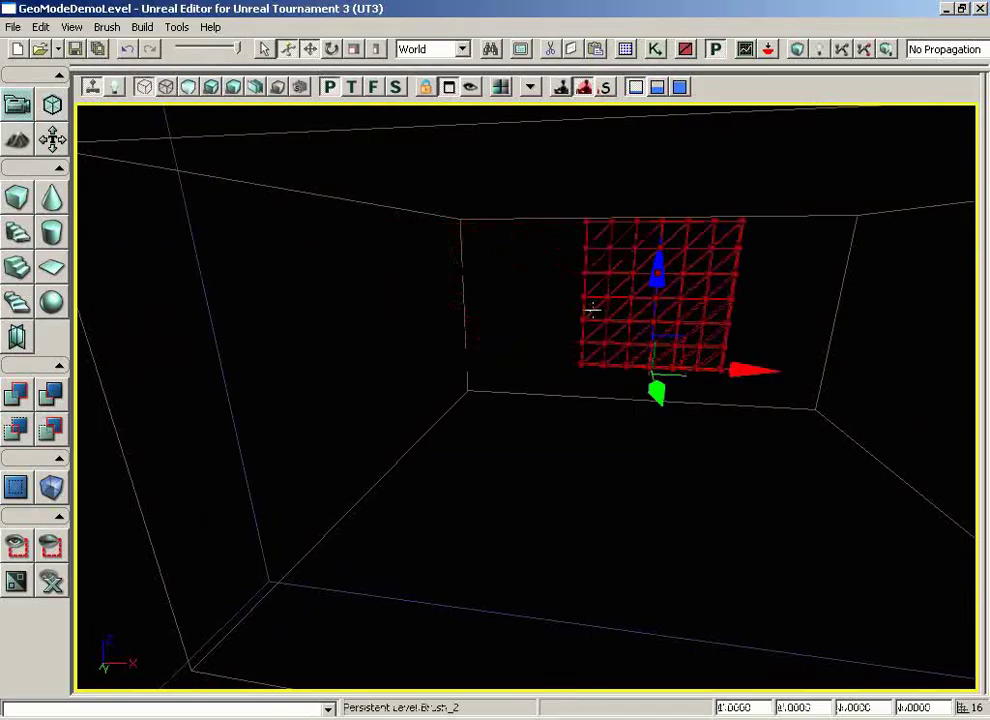
- Return to Geometry Mode, select the wall's upper-left corner vertex, and move the Geometry Tools window clear of the wall
mouse_move(634, 442)
mouse_down()
mouse_move(725, 327)
mouse_move(684, 120)
mouse_up()
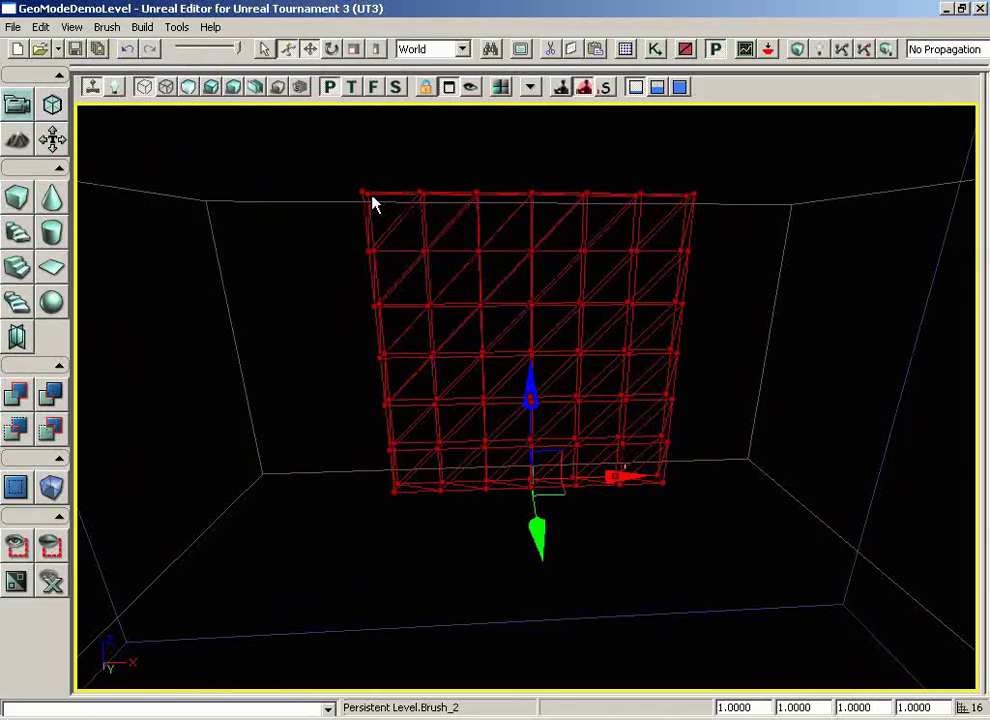
click(52, 104)
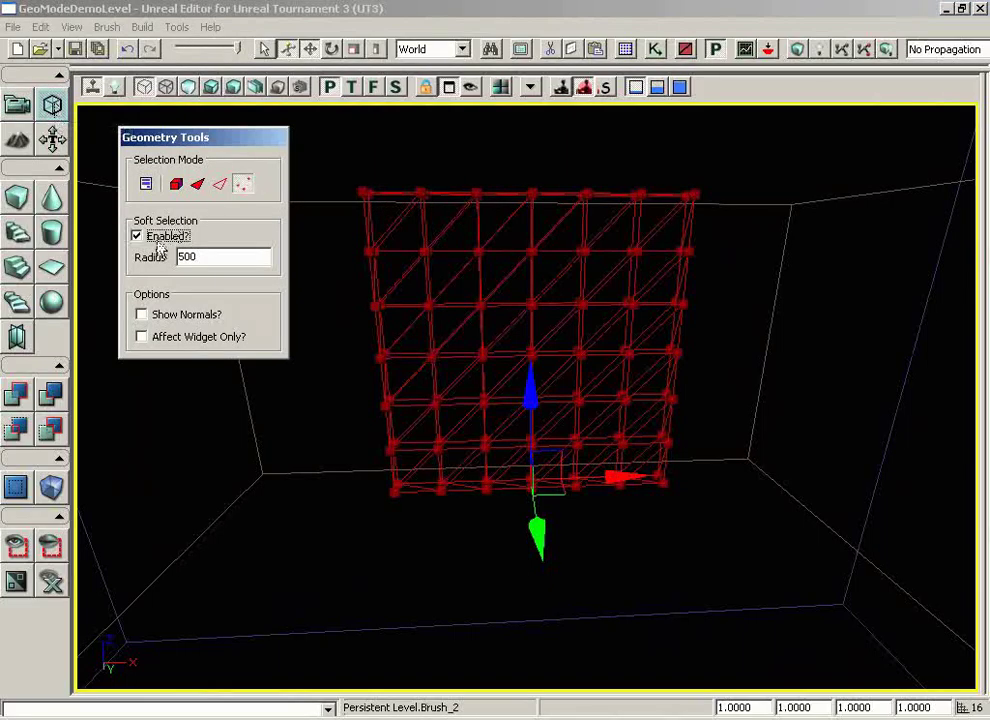
click(363, 192)
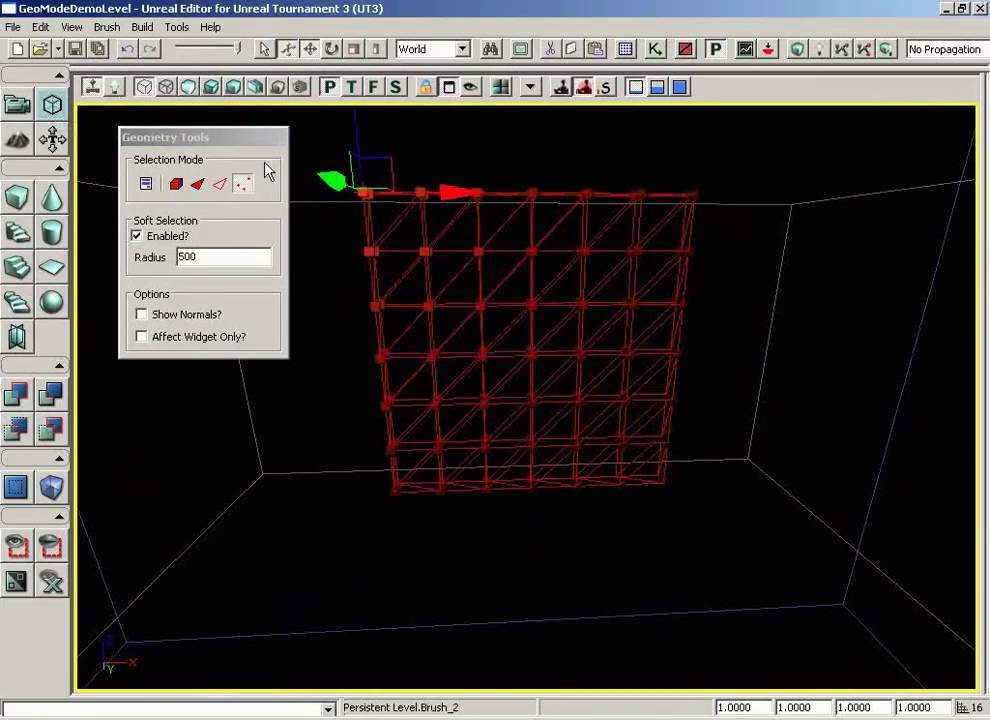
drag(208, 146, 833, 404)
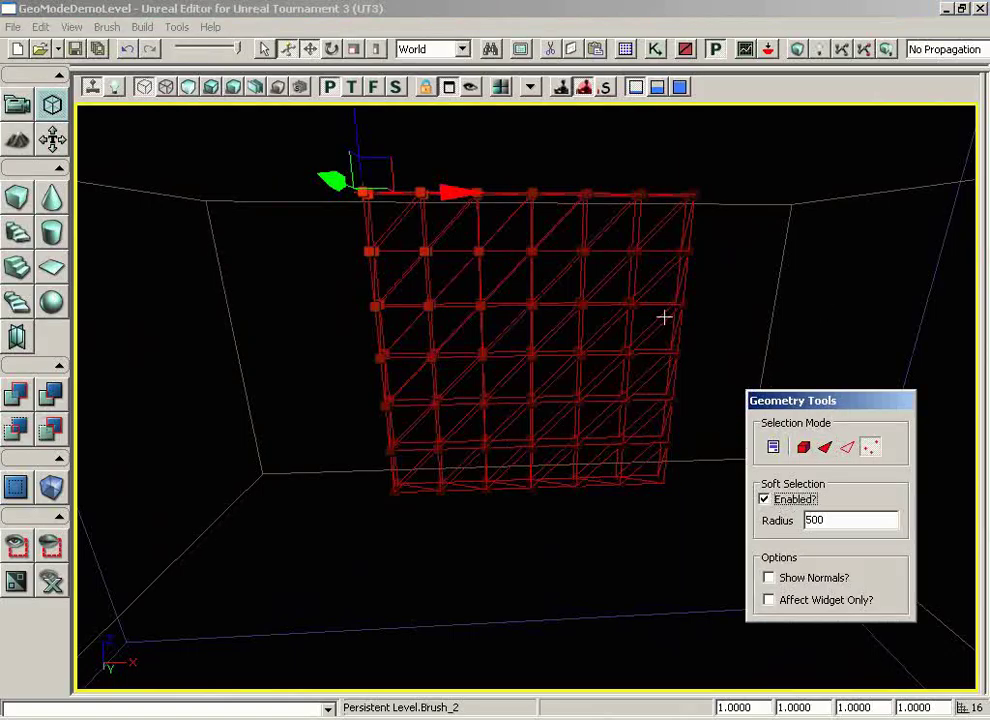
- Set the soft selection radius to 128
double_click(813, 520)
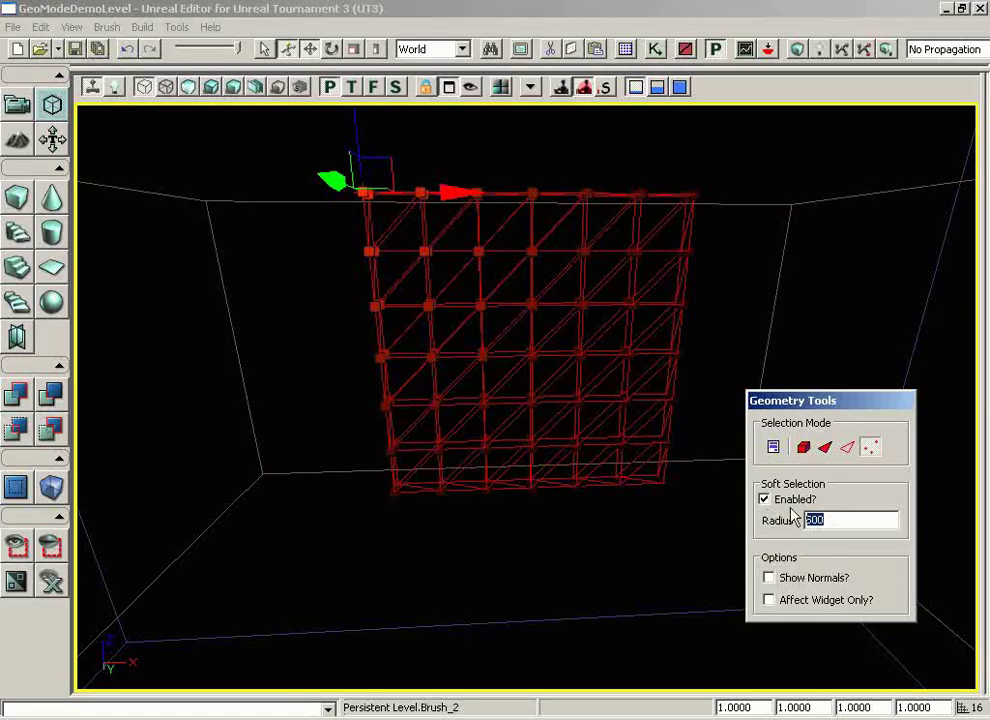
text(125)
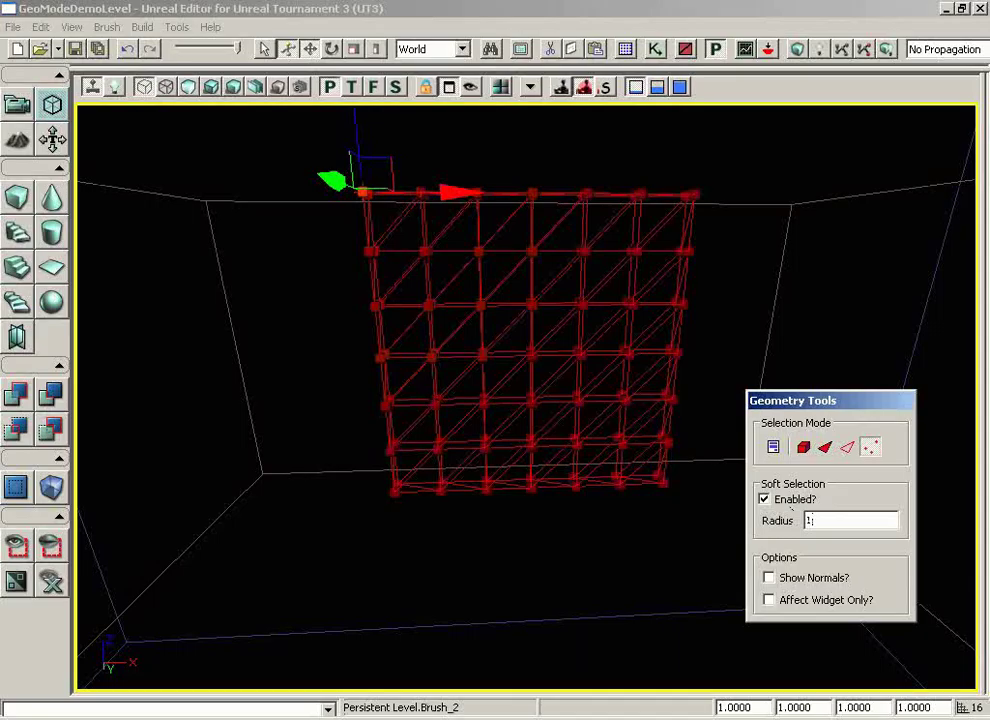
key(Tab)
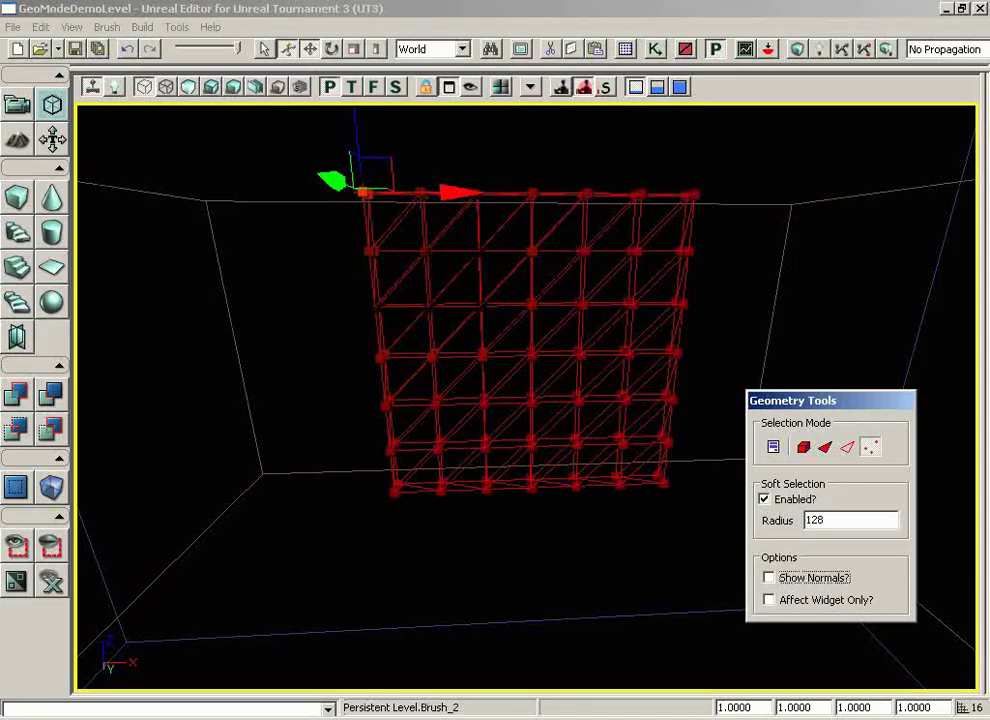
- Select the middle vertex of the wall's top edge and inspect which surrounding vertices the soft selection affects
click(532, 192)
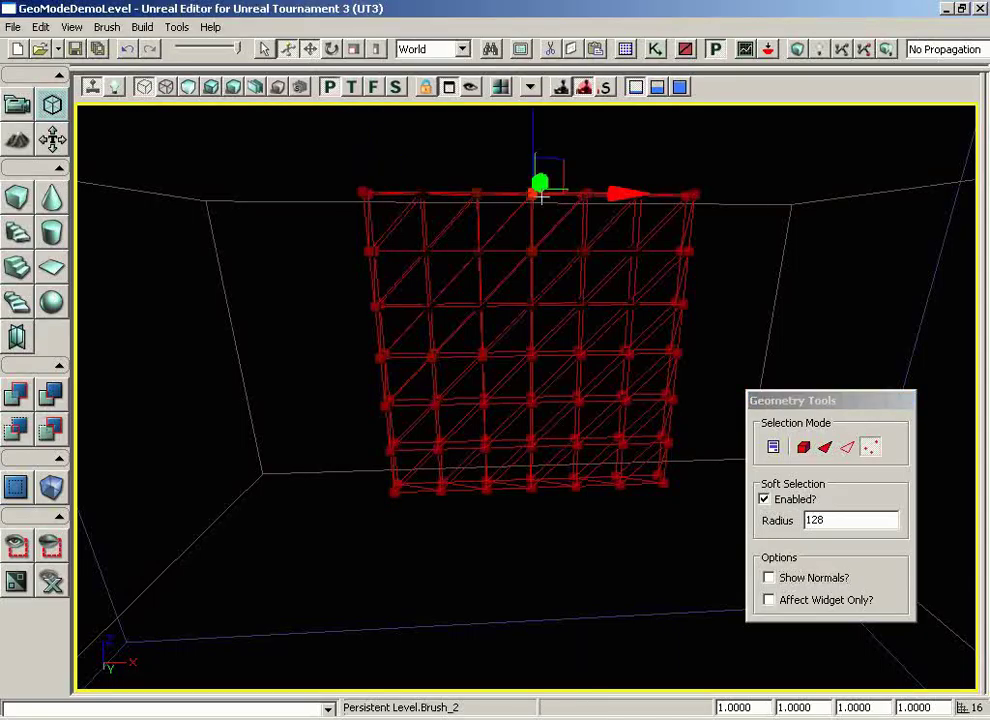
mouse_move(557, 330)
mouse_down()
mouse_move(553, 347)
mouse_move(579, 343)
mouse_move(575, 367)
mouse_move(574, 313)
mouse_up()
mouse_move(474, 195)
mouse_down()
mouse_move(475, 104)
mouse_move(471, 214)
mouse_move(471, 95)
mouse_move(465, 220)
mouse_up()
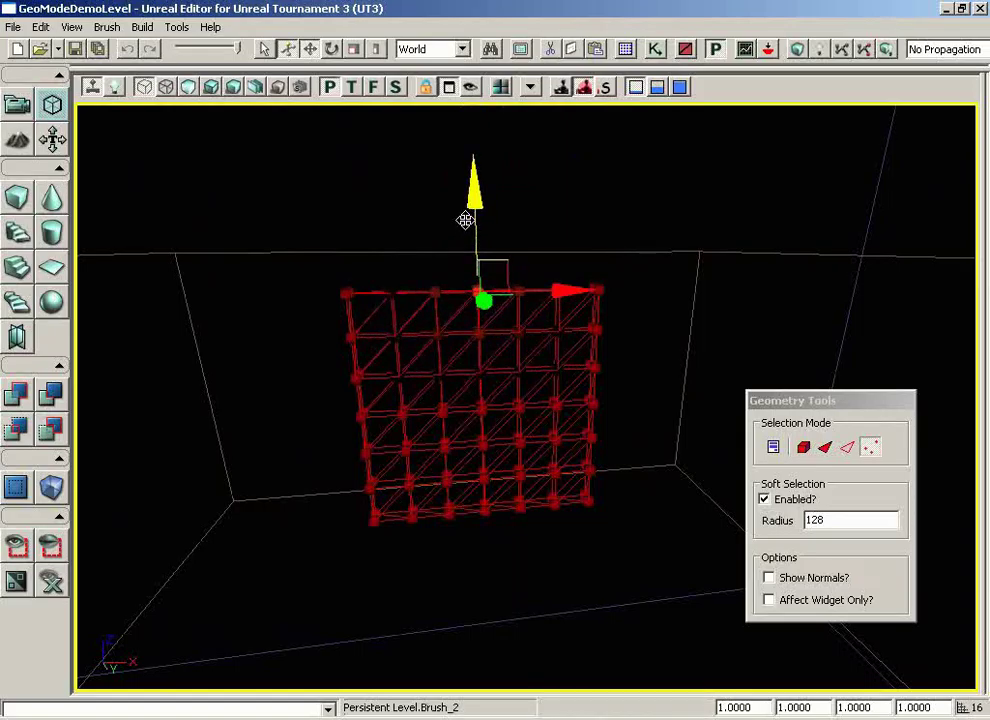
mouse_move(466, 215)
mouse_down()
mouse_move(466, 133)
mouse_move(464, 219)
mouse_up()
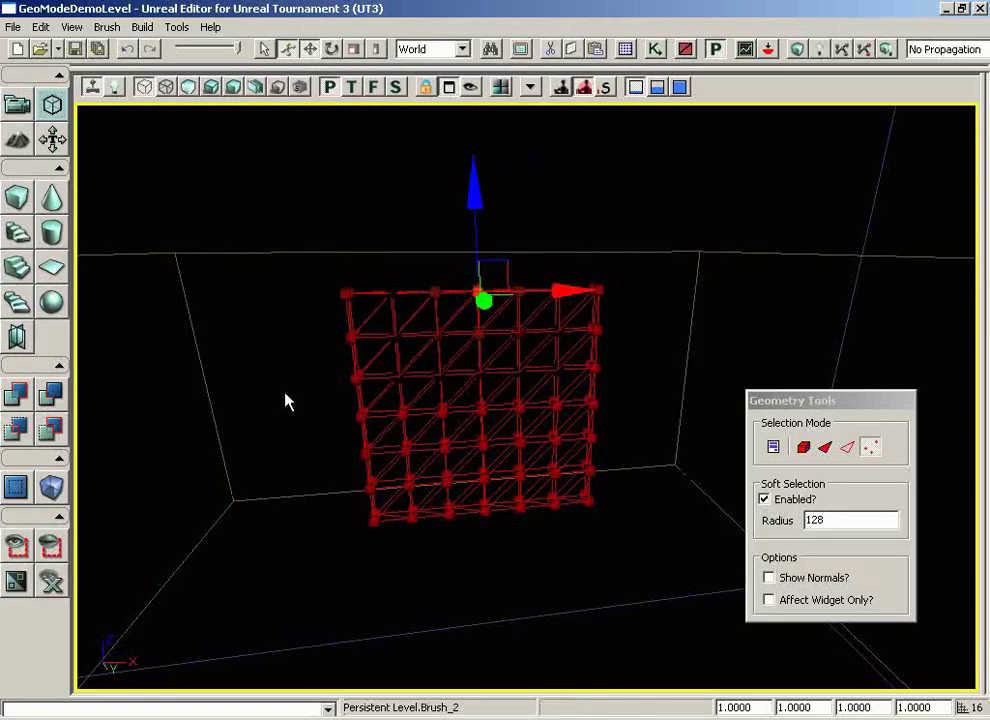
mouse_move(284, 401)
mouse_down()
mouse_move(214, 261)
mouse_move(253, 260)
mouse_move(212, 259)
mouse_move(243, 259)
mouse_up()
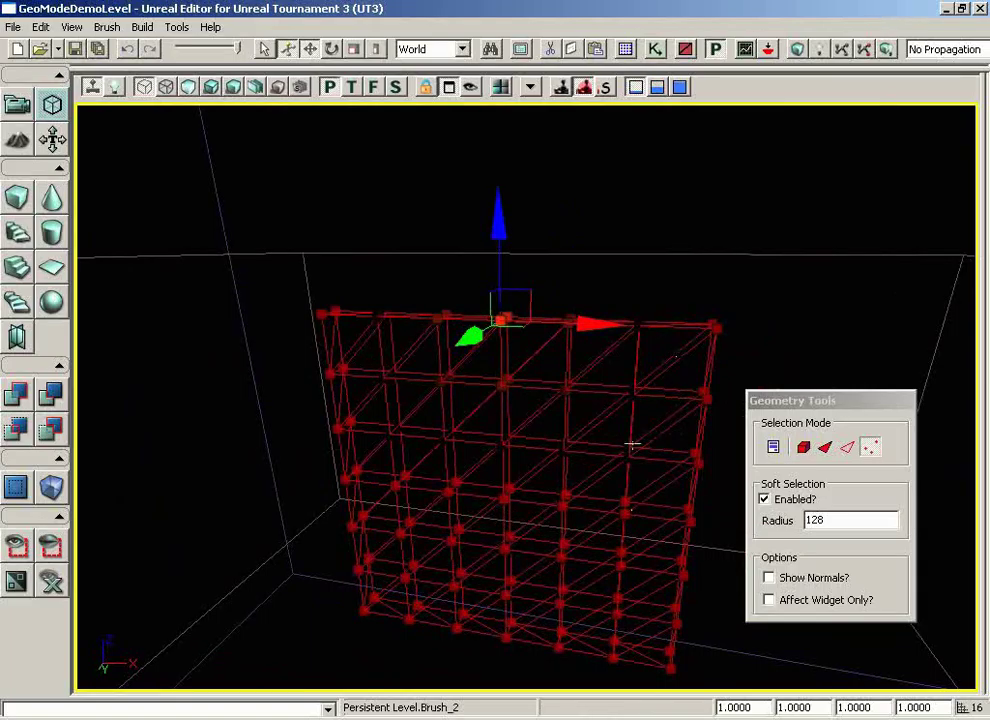
mouse_move(373, 338)
mouse_down()
mouse_move(267, 347)
mouse_move(240, 310)
mouse_up()
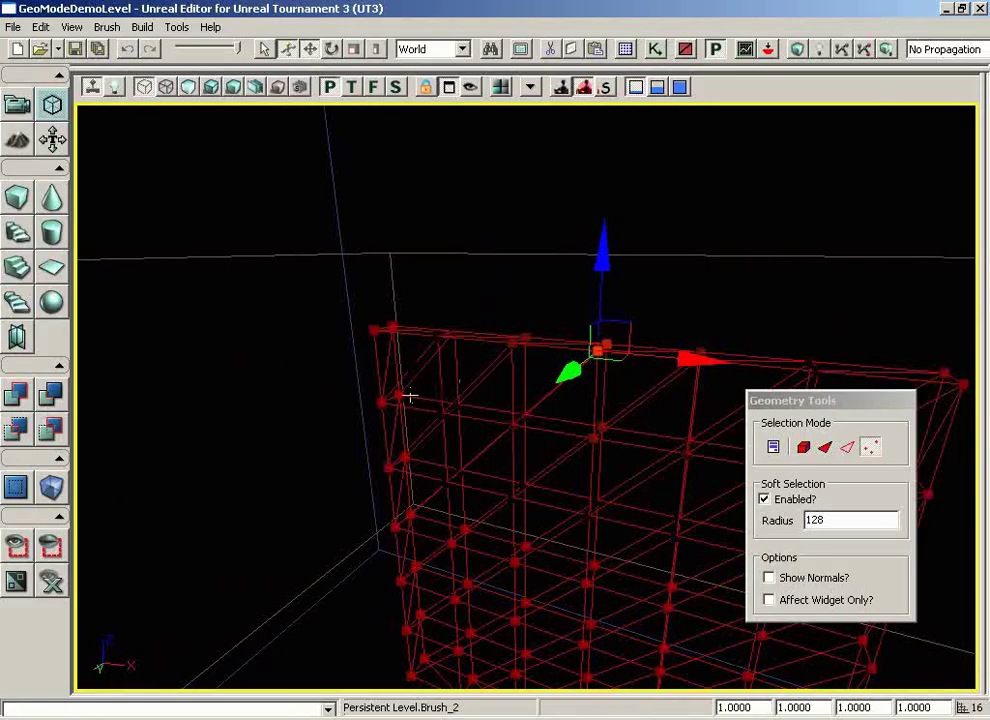
- Switch to edge selection, pick the short edge across the wall's upper-left corner, and try moving it vertically with soft selection enabled
click(848, 448)
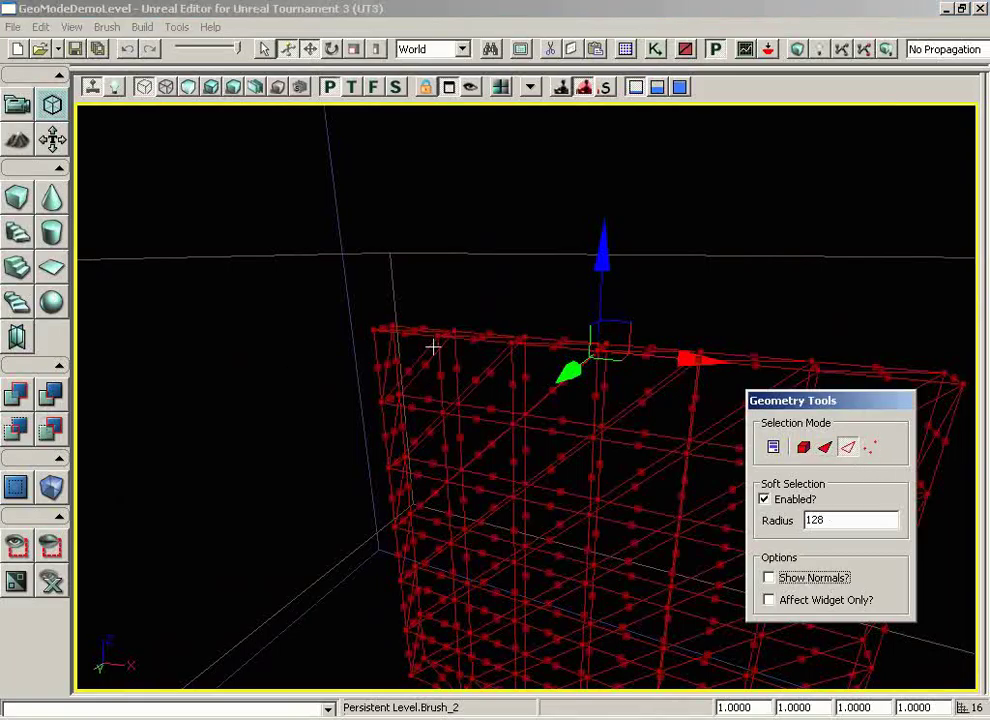
mouse_move(433, 347)
mouse_down()
mouse_move(350, 375)
mouse_move(386, 368)
mouse_up()
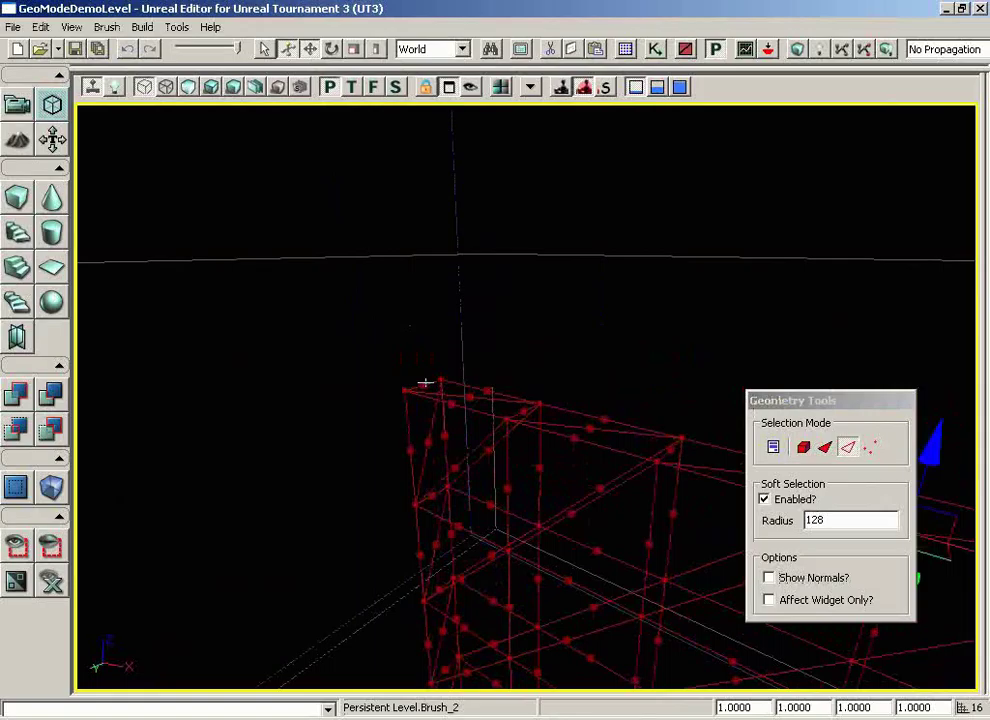
click(425, 383)
drag(278, 305, 389, 442)
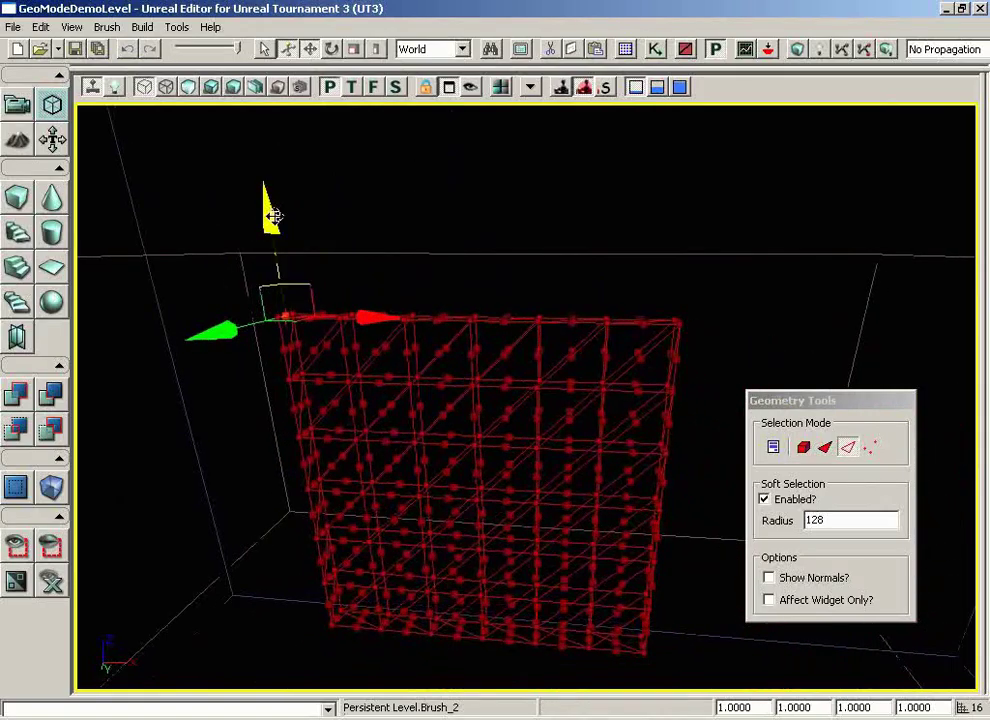
mouse_move(272, 212)
mouse_down()
mouse_move(274, 186)
mouse_move(273, 240)
mouse_move(270, 194)
mouse_move(270, 212)
mouse_up()
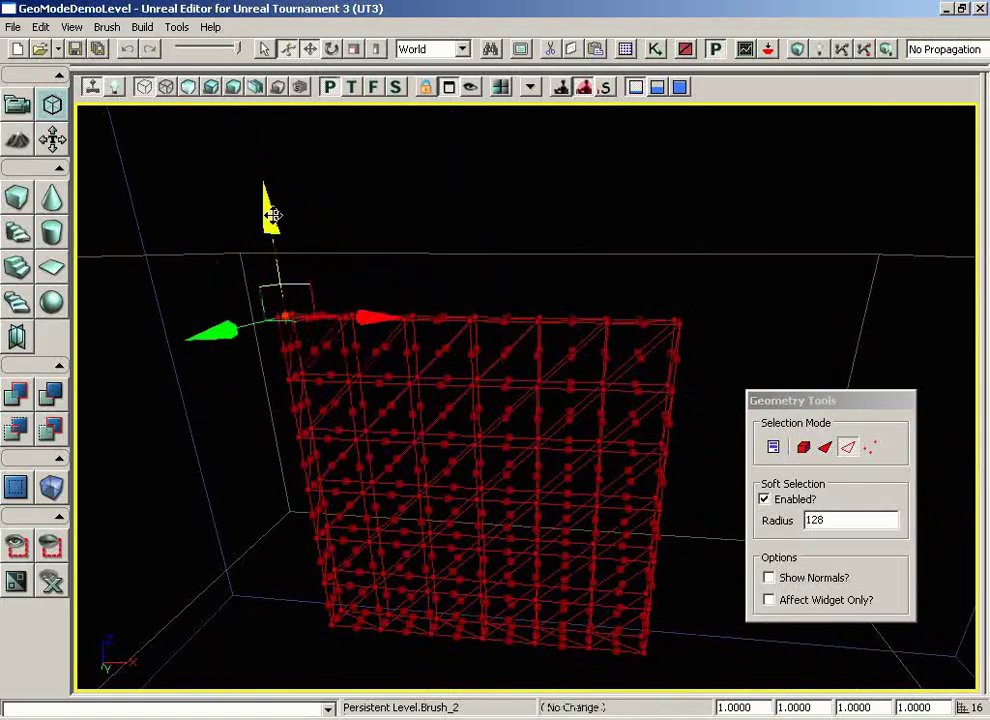
- Return to vertex selection and select the front and back vertices at the wall's upper-right corner
click(871, 447)
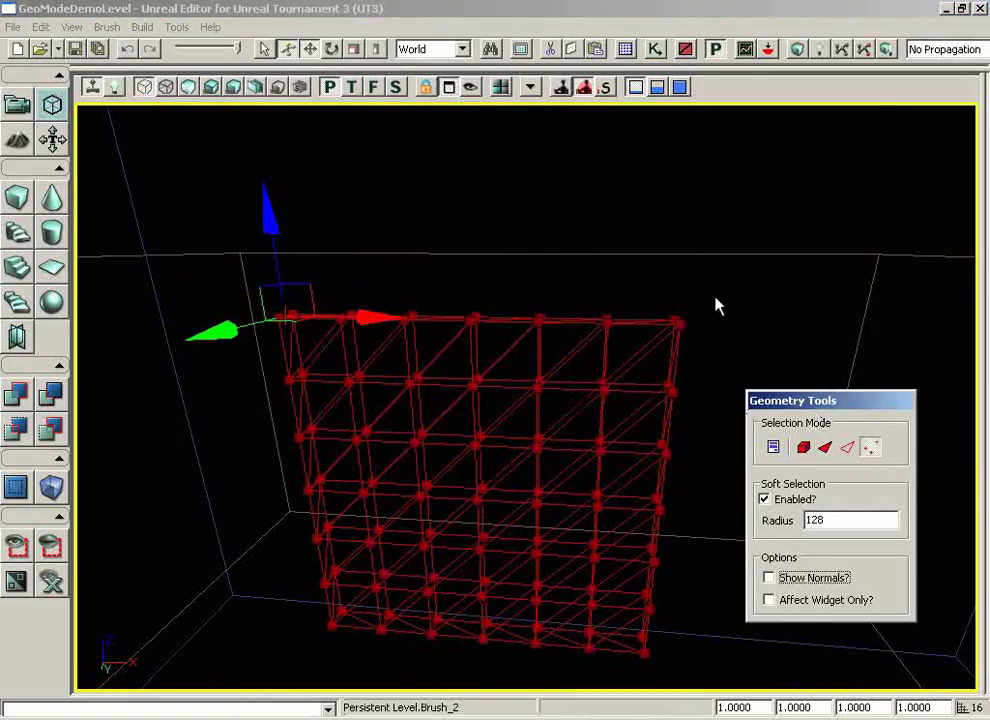
mouse_move(718, 305)
mouse_down()
mouse_move(723, 199)
mouse_move(654, 327)
mouse_up()
click(603, 361)
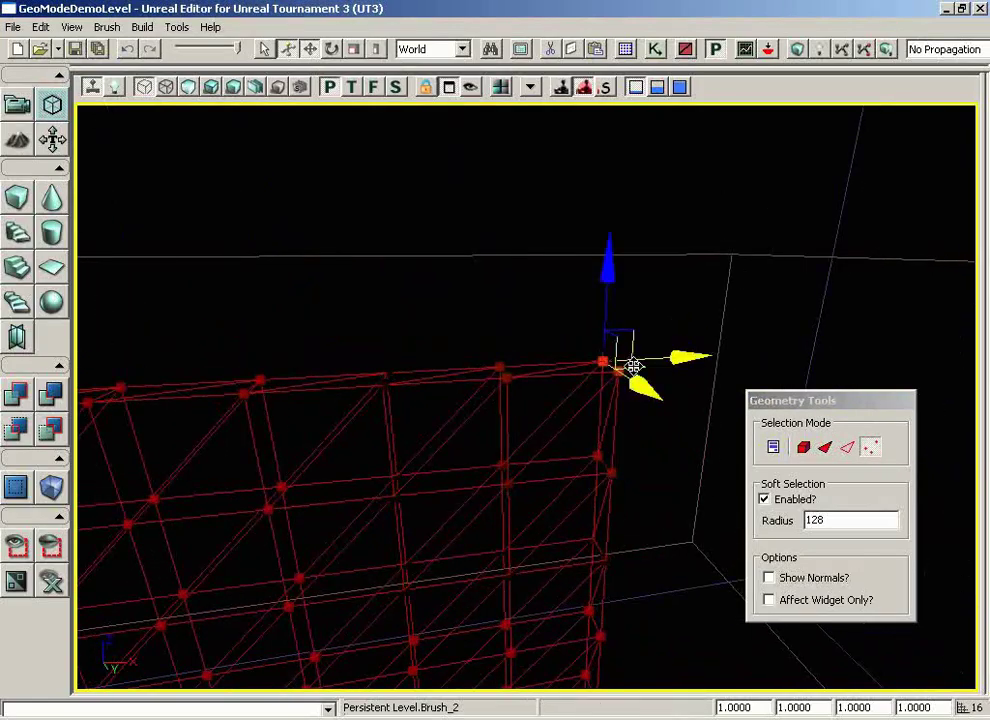
click(628, 395)
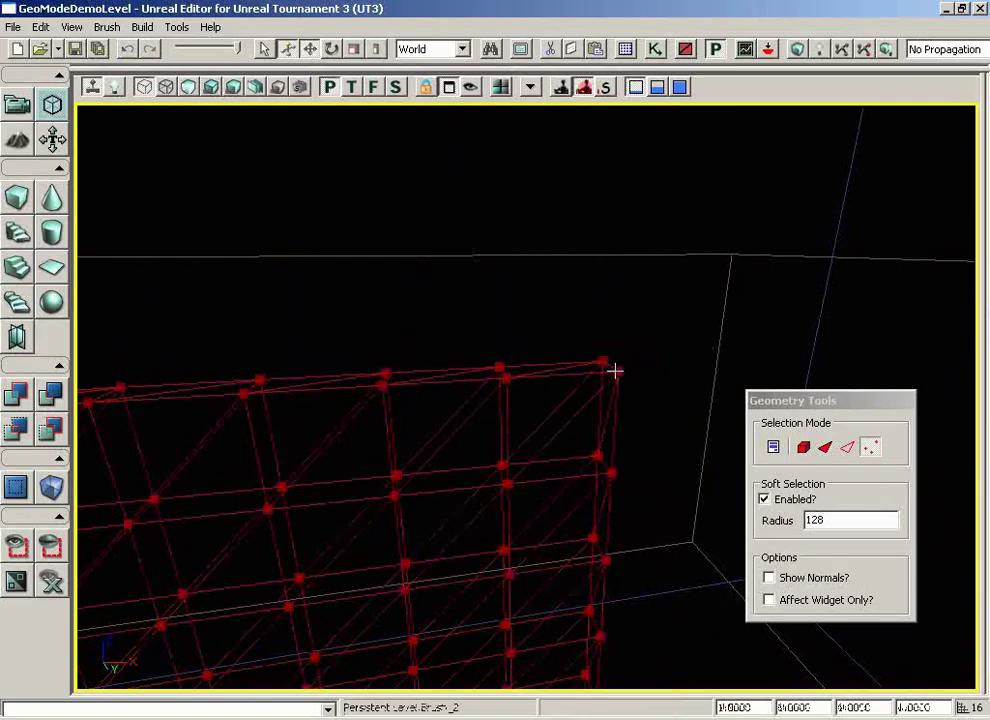
click(606, 365)
- Rotate the upper-right corner vertices clockwise about the Y axis with soft selection to twist the surrounding mesh
drag(597, 435, 548, 320)
ctrl+click(659, 404)
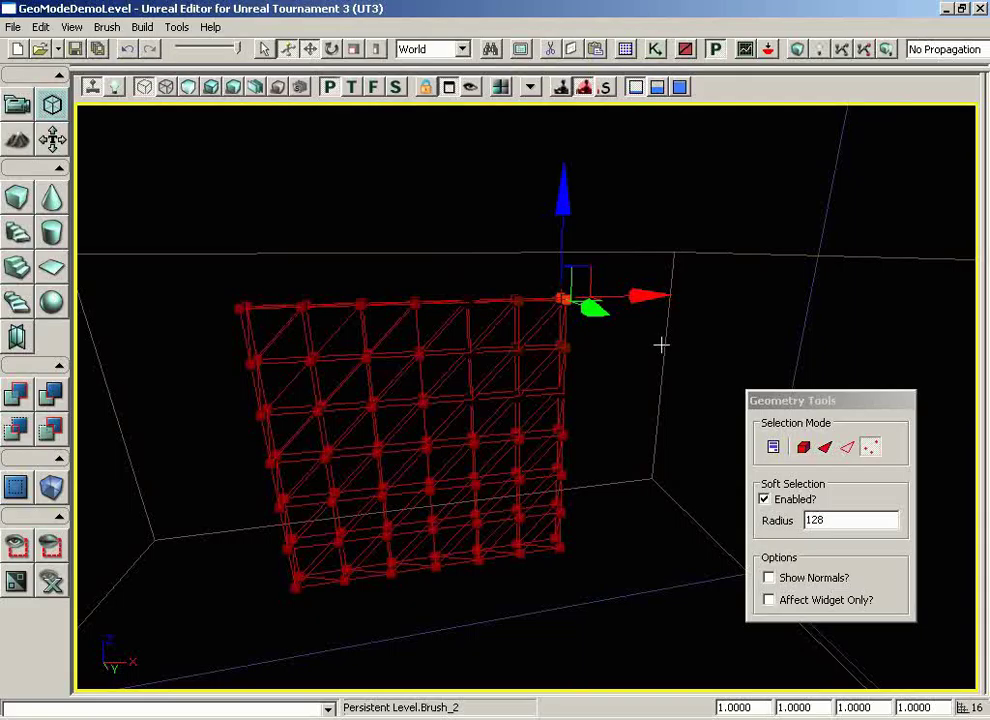
key(space)
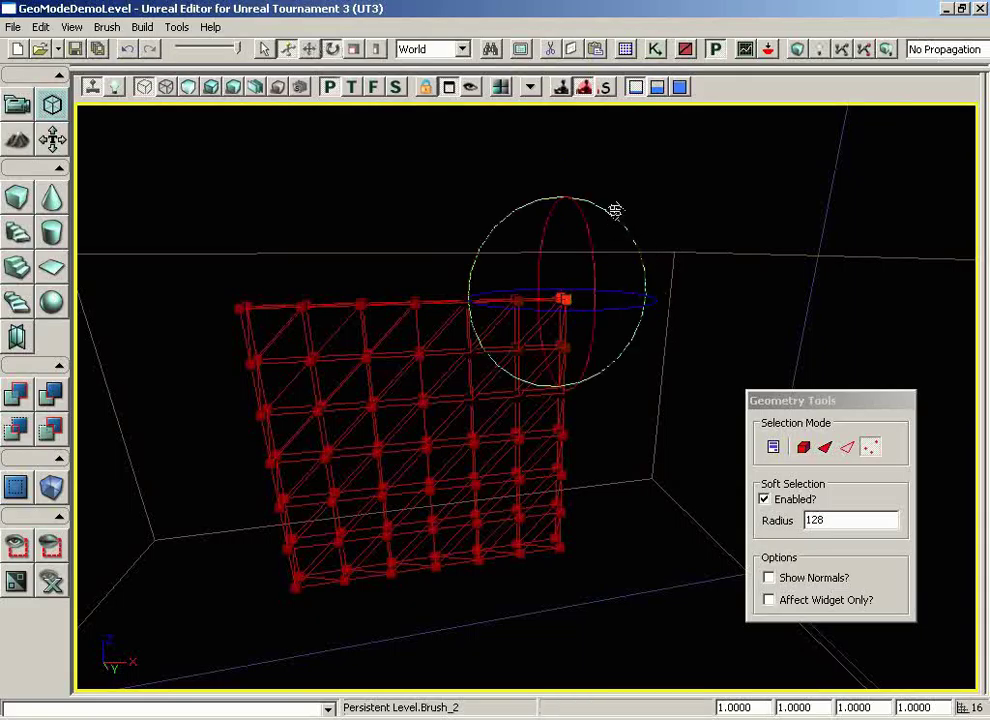
drag(606, 208, 628, 290)
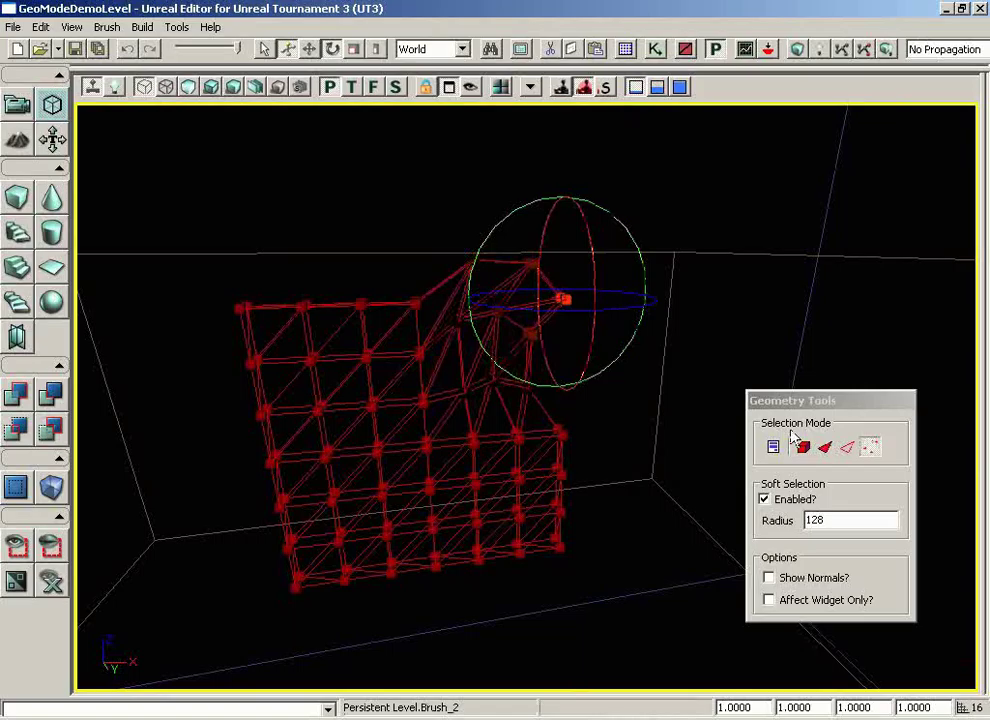